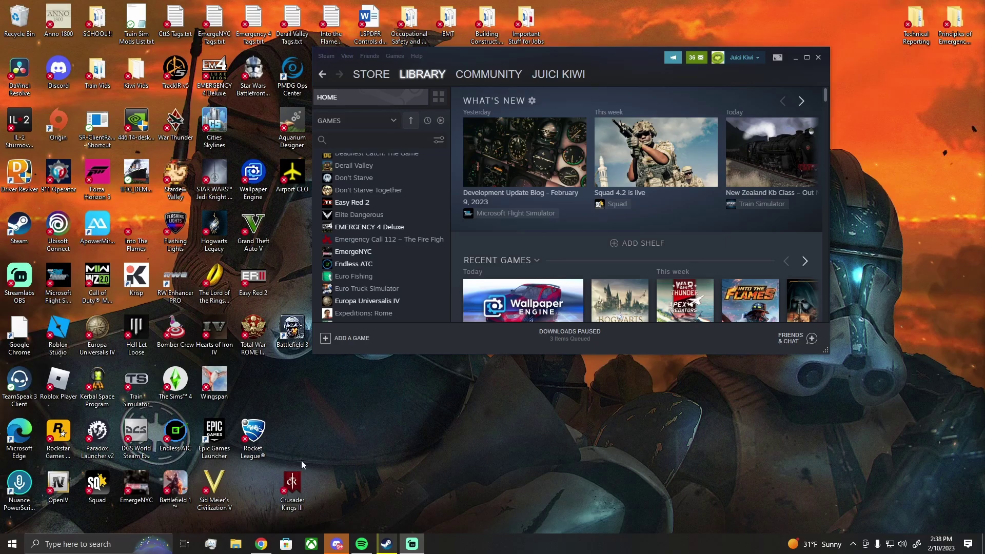
Switch from the Steam library to the browser showing the E4 Mod Downloads page
key(alt+Tab)
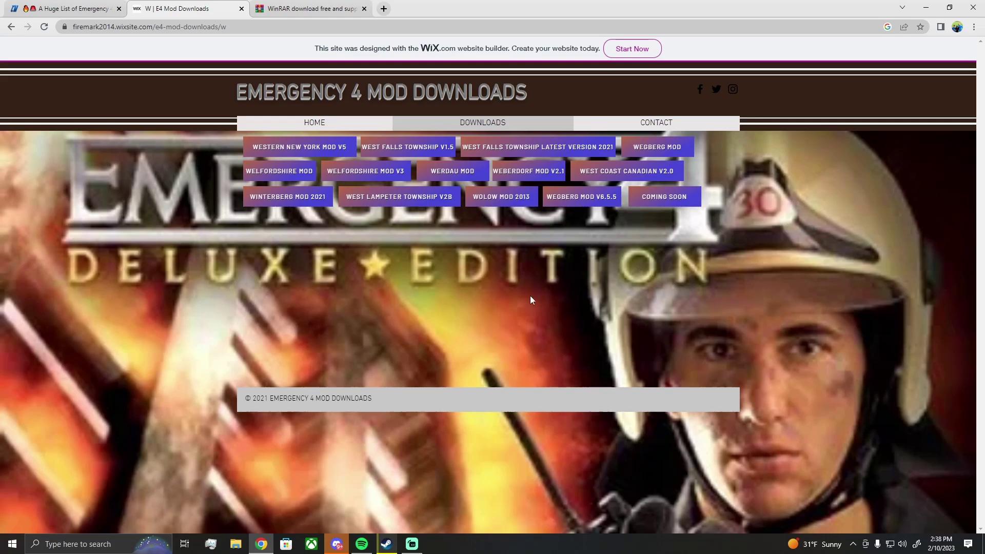
Bring up the WinRAR 6.20 download site and close the Driver Reviver notification
click(286, 11)
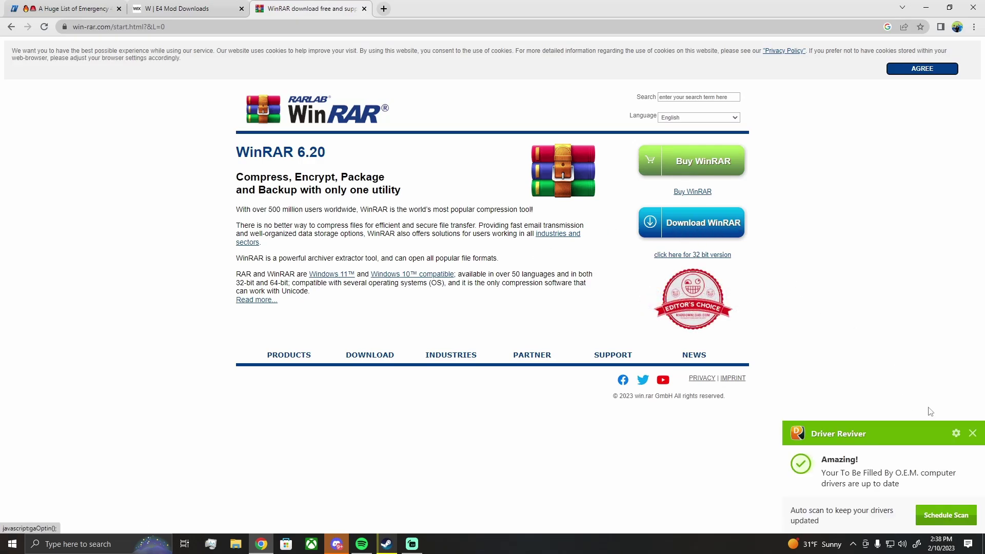
click(972, 433)
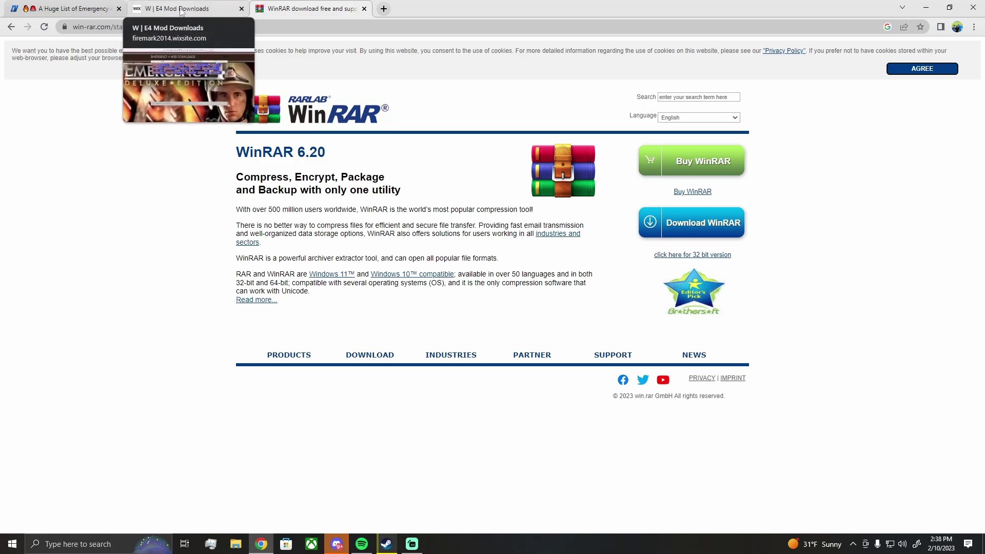
Browse the 'A Huge List of Emergency' mod list, then return to the E4 Mod Downloads page
click(142, 12)
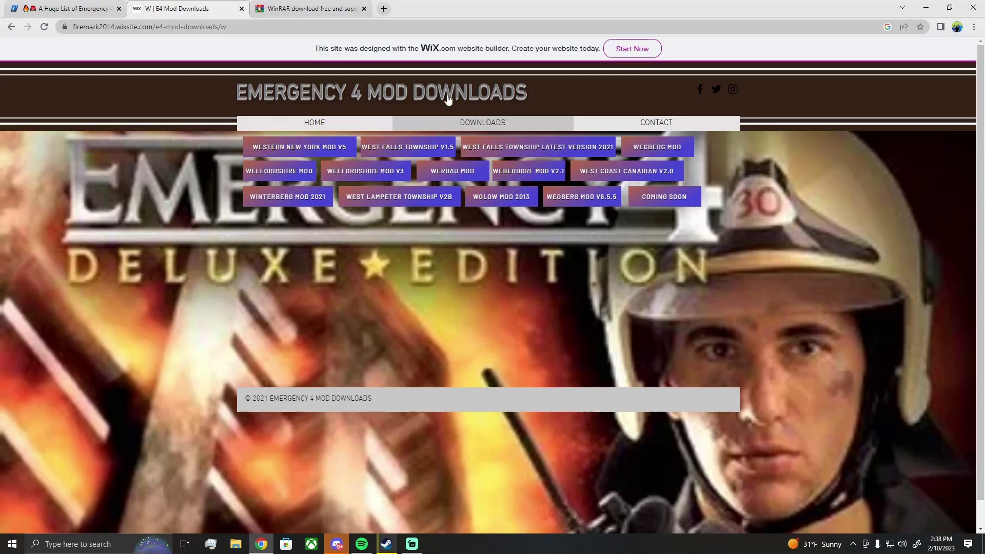
click(61, 10)
scroll(412, 349, down, 20)
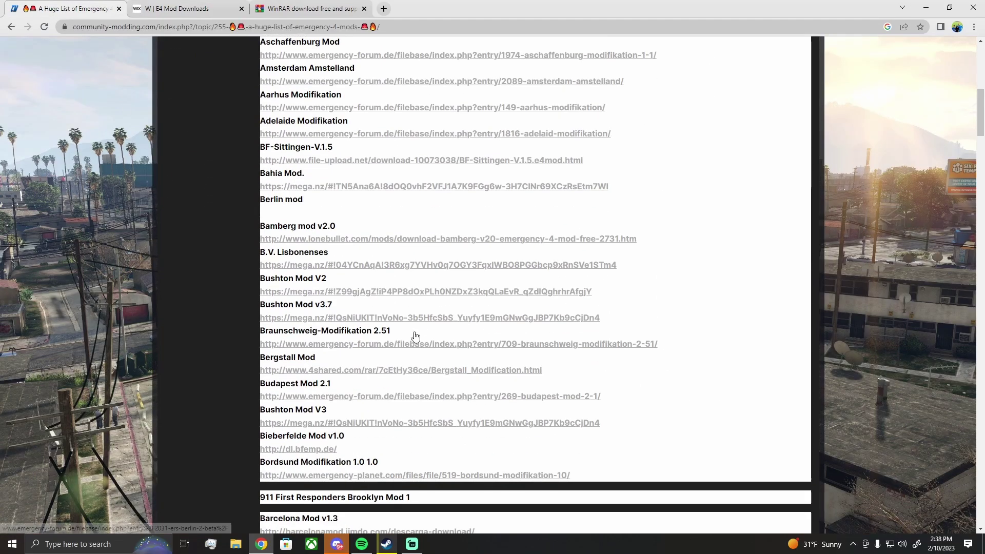
scroll(412, 349, down, 18)
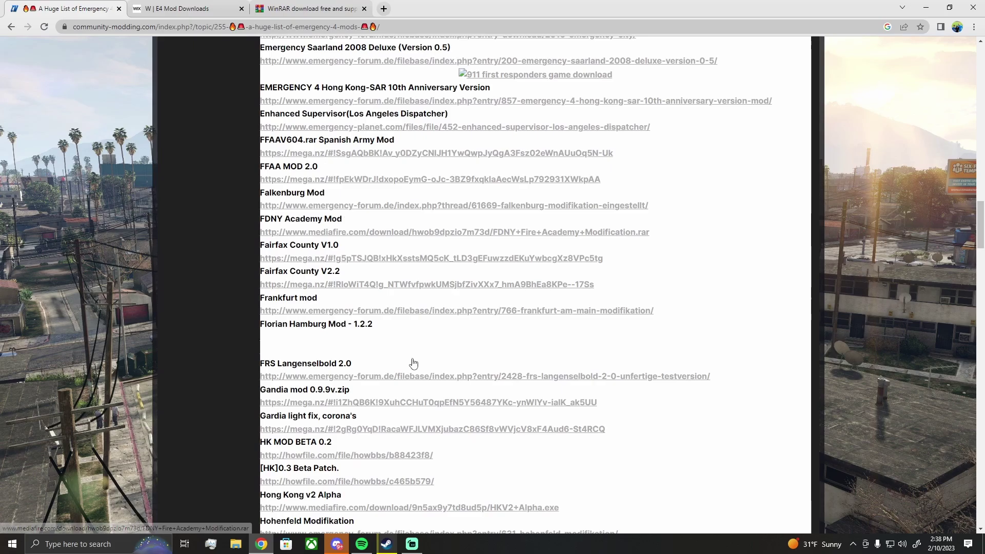
scroll(422, 402, up, 20)
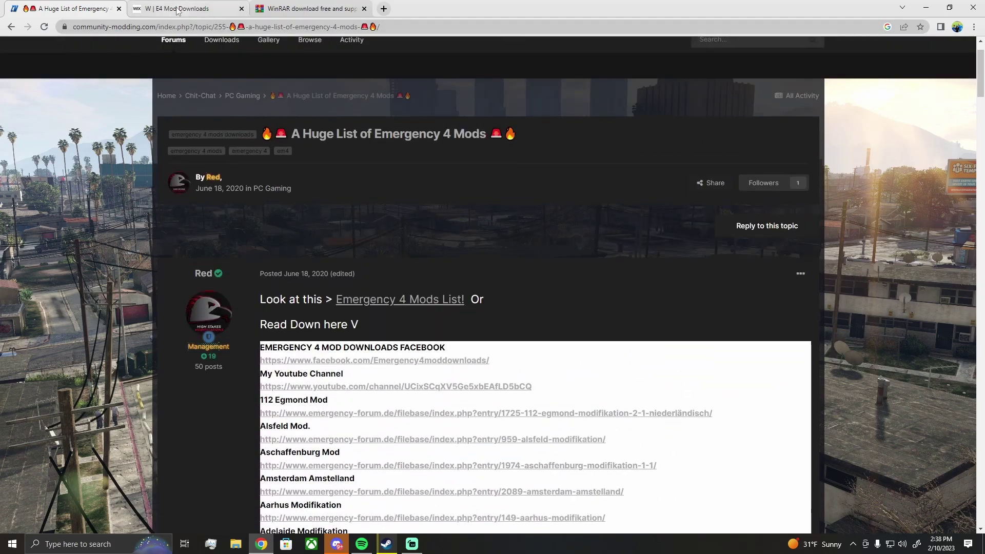
click(177, 10)
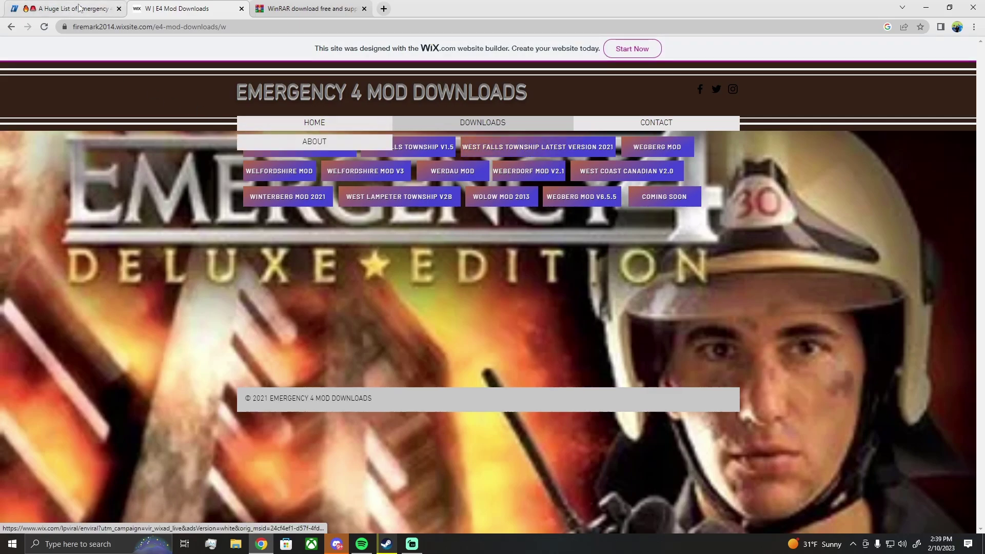
Open West Falls Township Latest Version 2021 on MEGA and download the 359.7 MB .rar archive
click(549, 150)
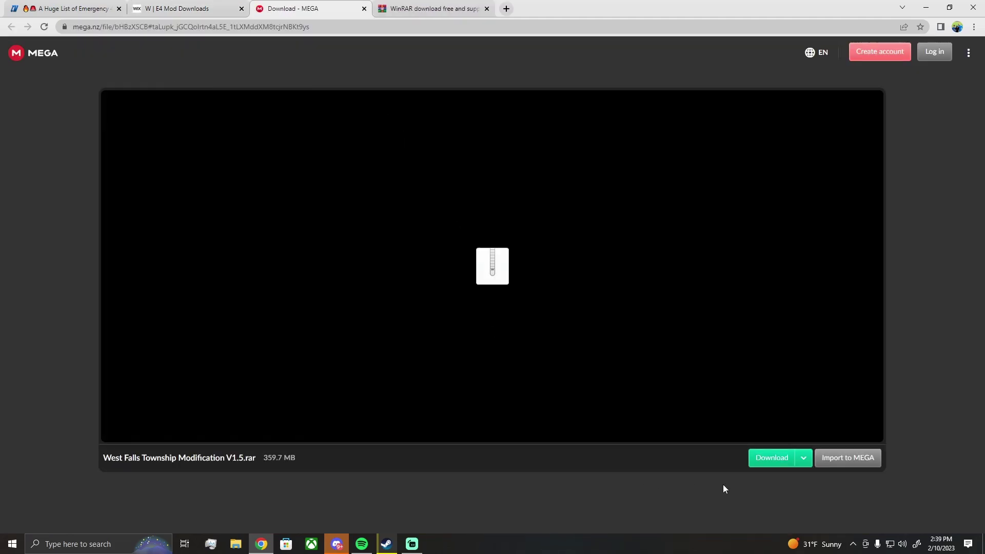
click(772, 458)
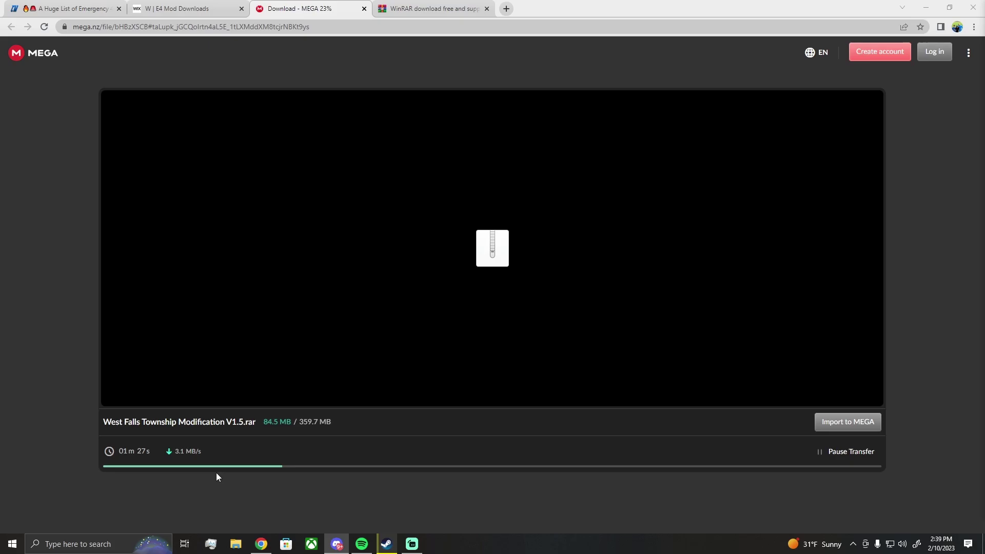
click(558, 503)
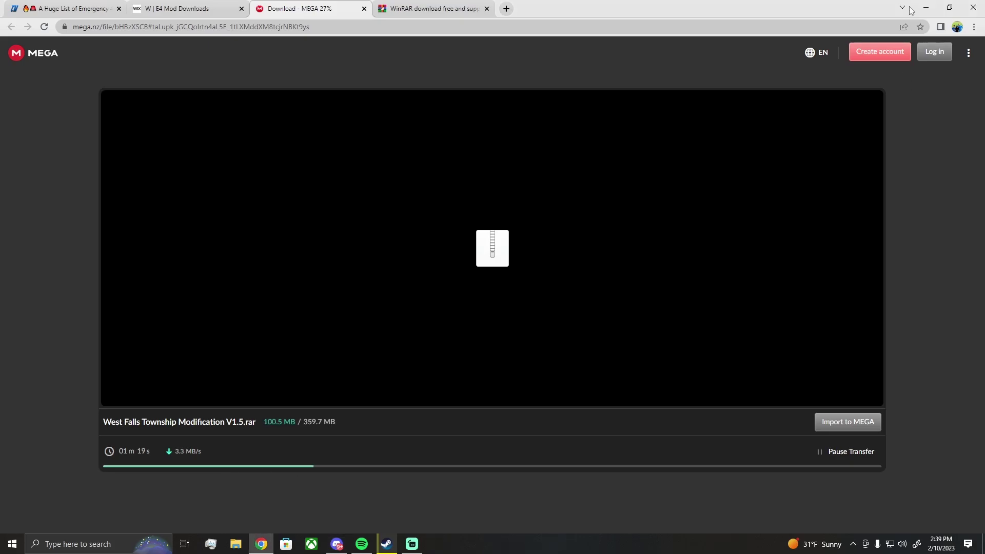
Open EMERGENCY 4 Deluxe's install folder from Steam via Manage > Browse local files
click(925, 7)
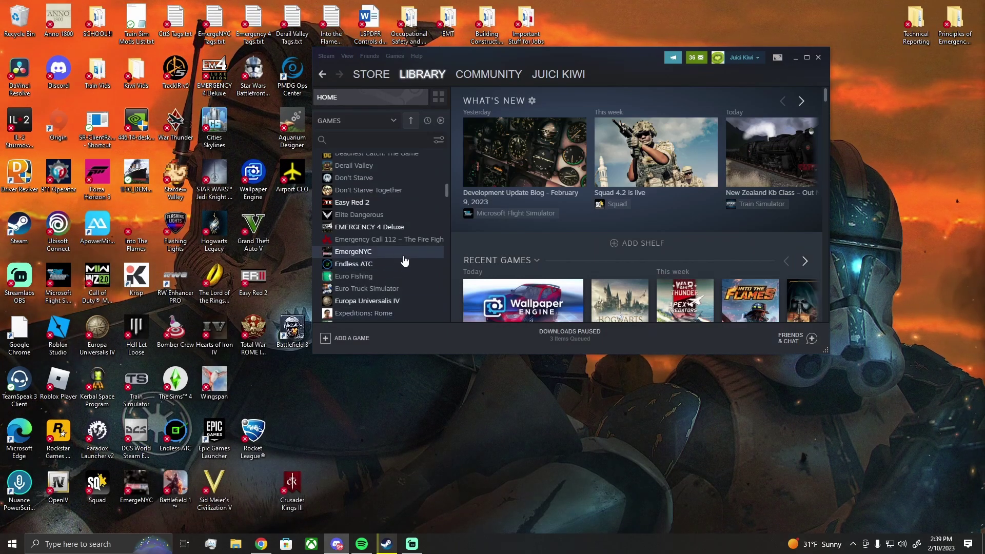
scroll(401, 242, down, 6)
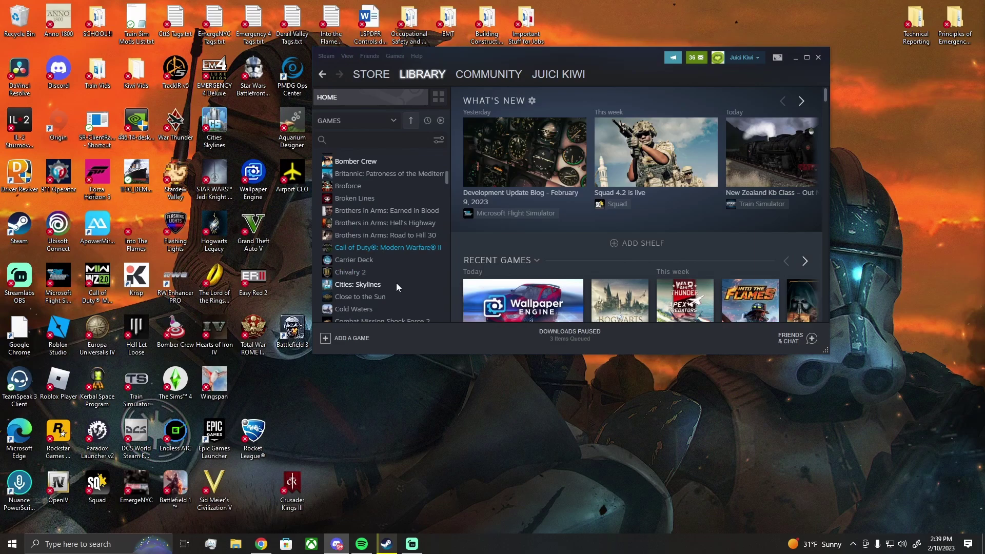
scroll(400, 289, down, 5)
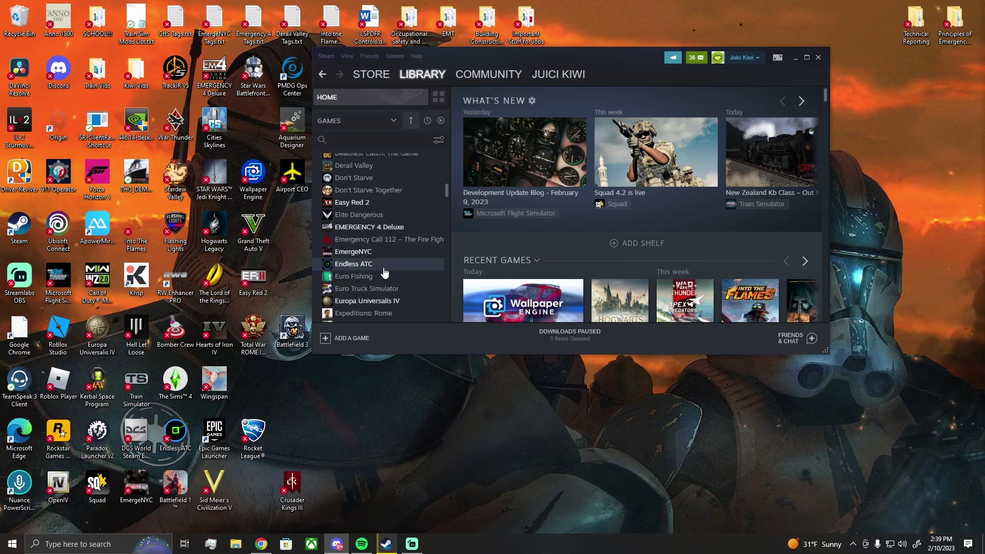
right_click(389, 228)
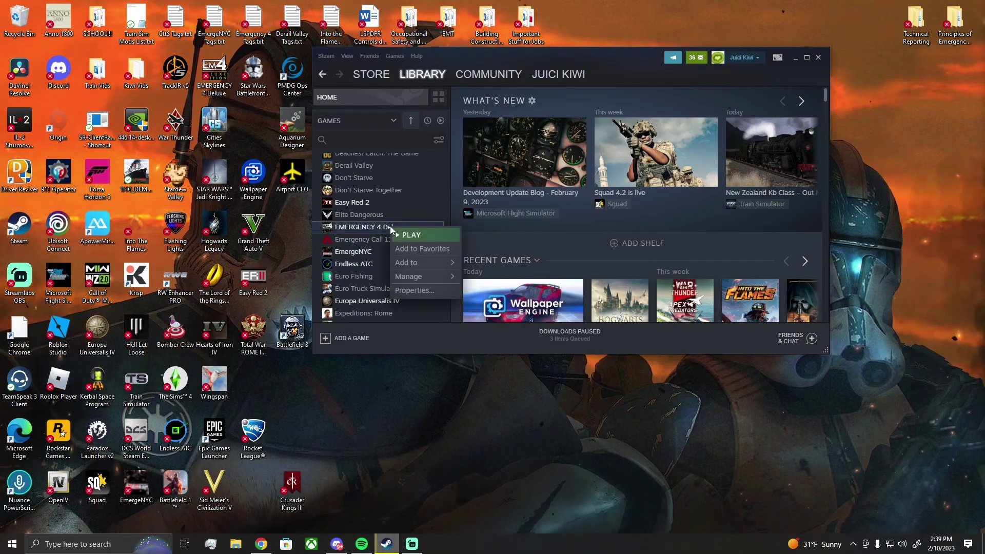
mouse_move(409, 278)
click(507, 247)
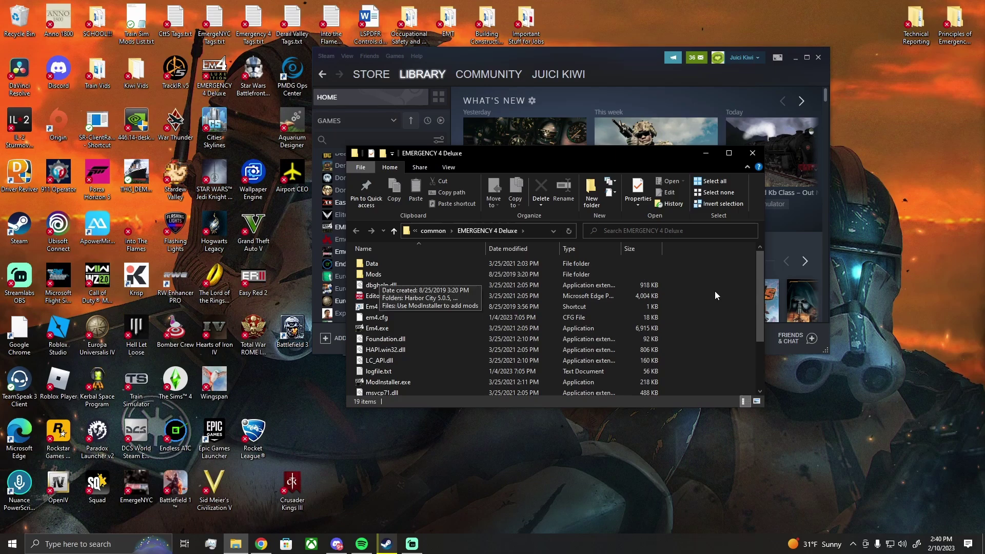
Open the Mods folder in the EMERGENCY 4 Deluxe install folder and move its window left
right_click(704, 281)
mouse_move(759, 393)
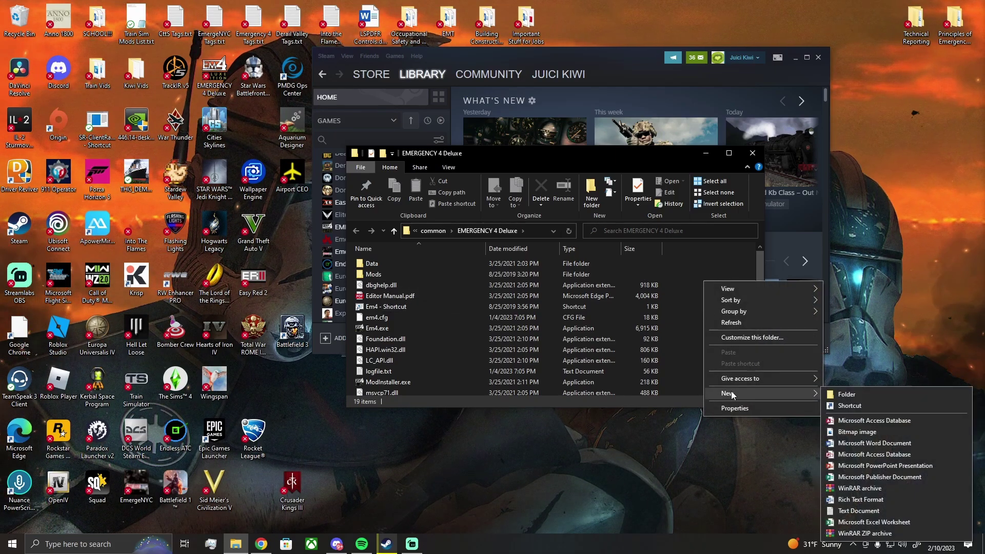
click(679, 266)
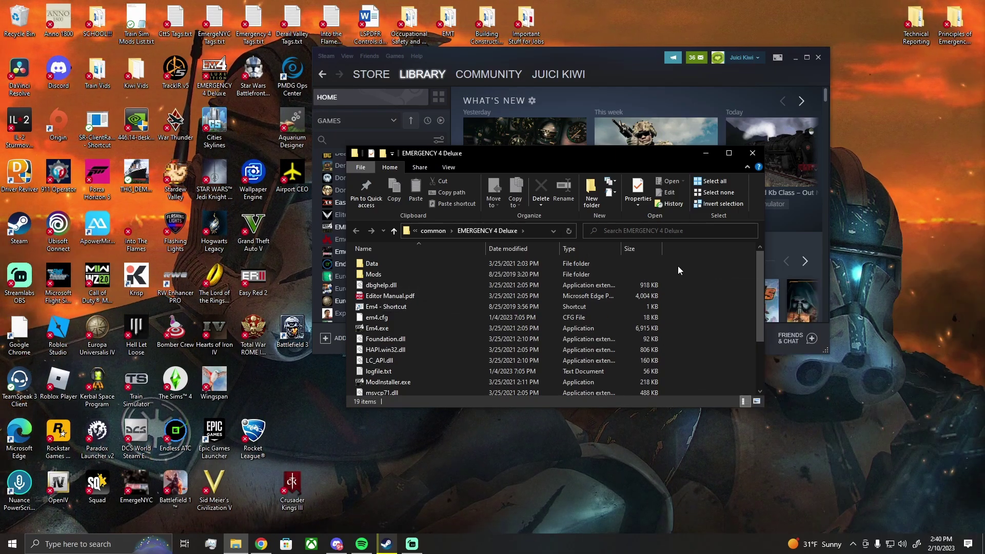
double_click(389, 275)
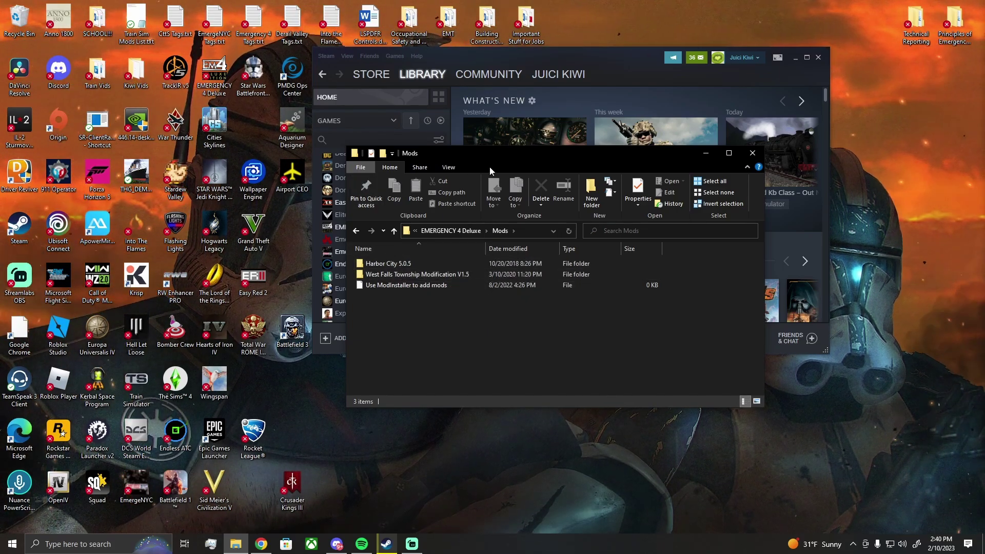
drag(527, 153, 283, 127)
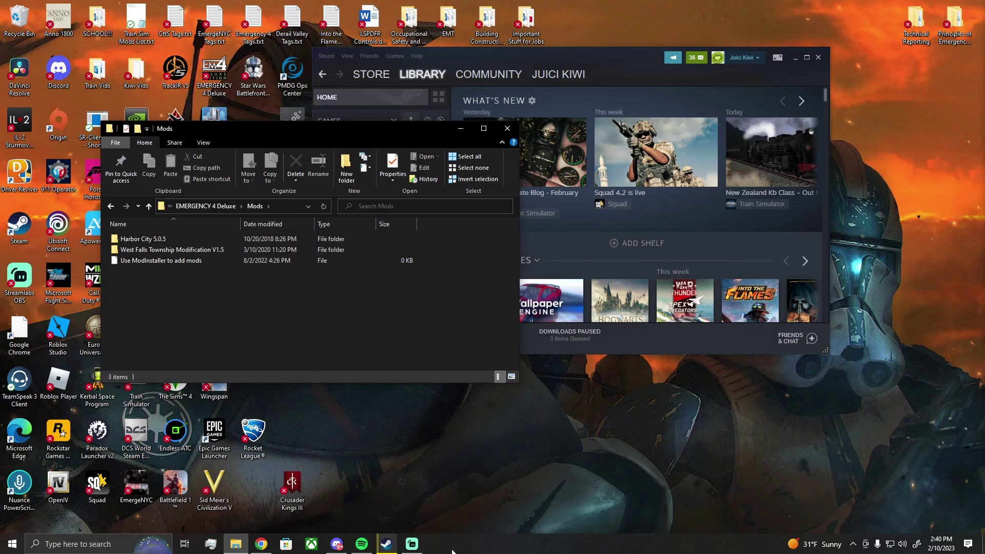
Let West Falls Township Modification V1.5.rar finish downloading, then open it in WinRAR
click(261, 544)
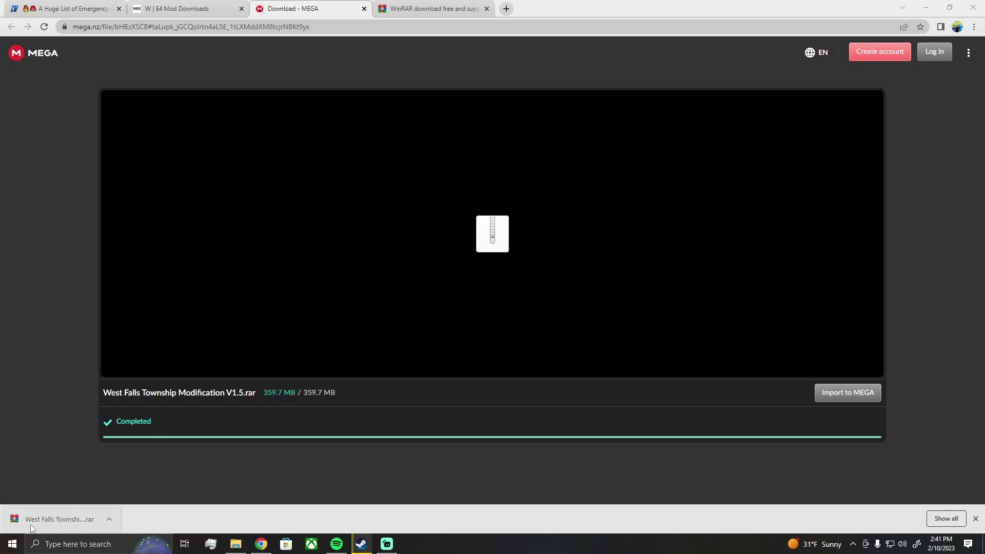
click(54, 519)
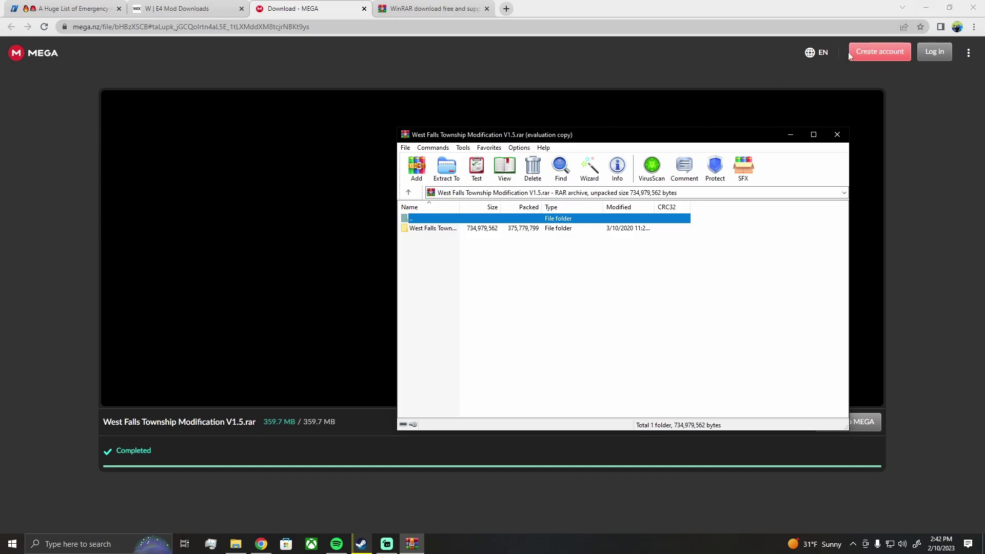
Place the WinRAR and Mods windows side by side and drag the West Falls Township folder into Mods
click(936, 12)
drag(455, 134, 545, 79)
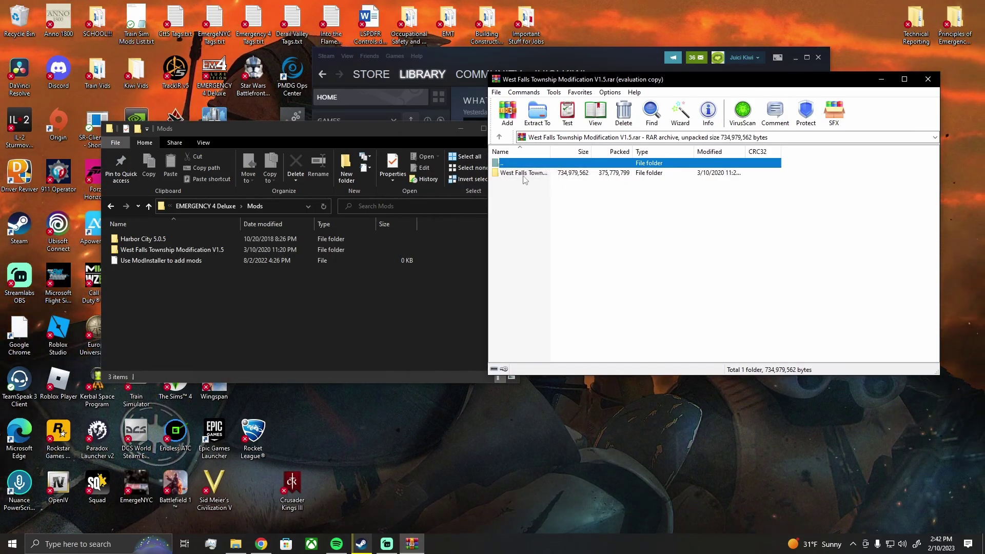
drag(565, 79, 609, 87)
drag(305, 129, 236, 99)
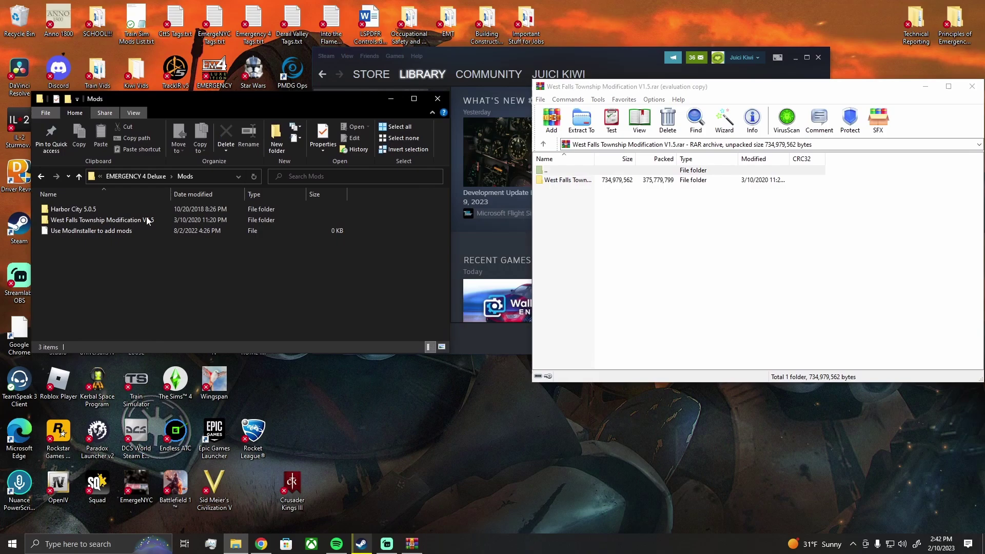
click(562, 186)
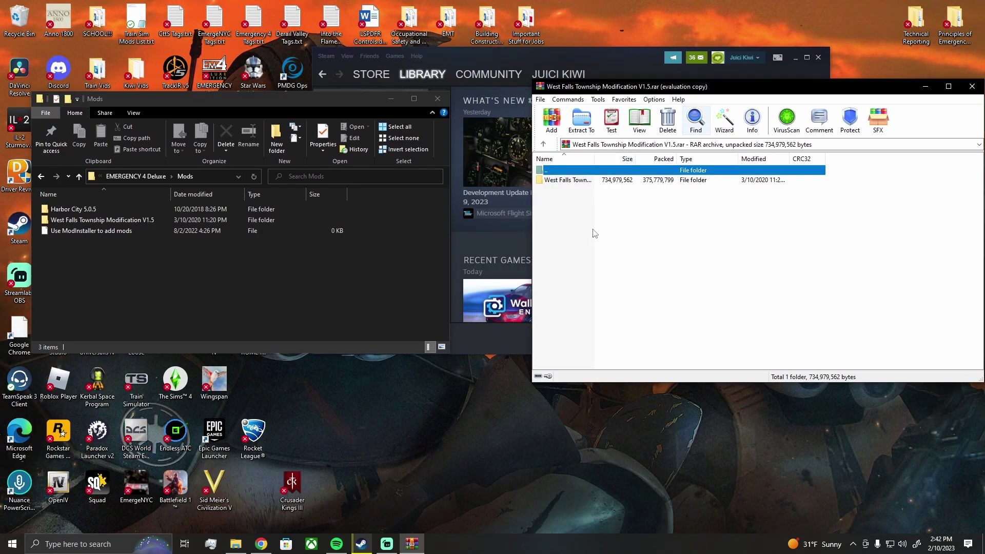
drag(581, 184, 280, 288)
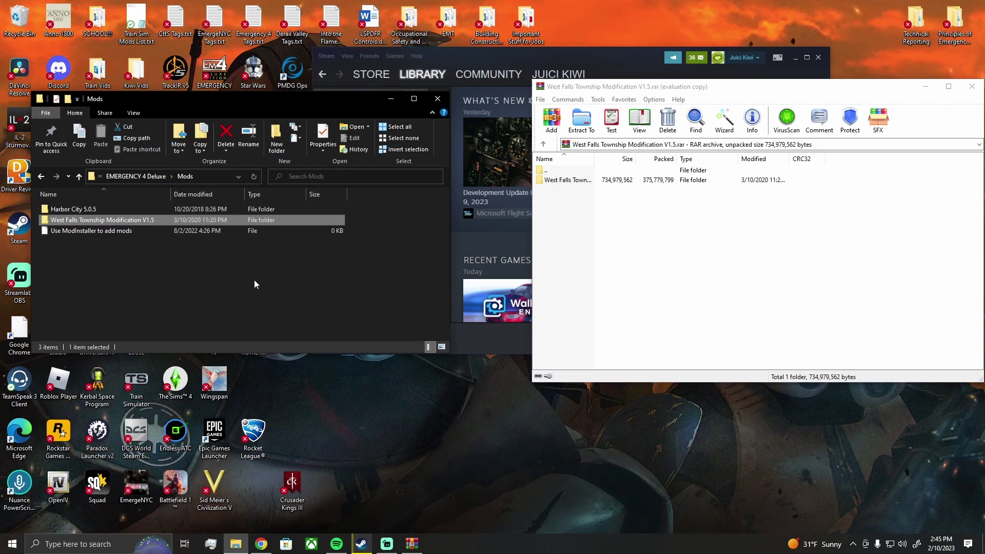
Run ModInstaller.exe from the game folder and check West Falls Township Modification Version 1.5 is installed
drag(186, 99, 411, 85)
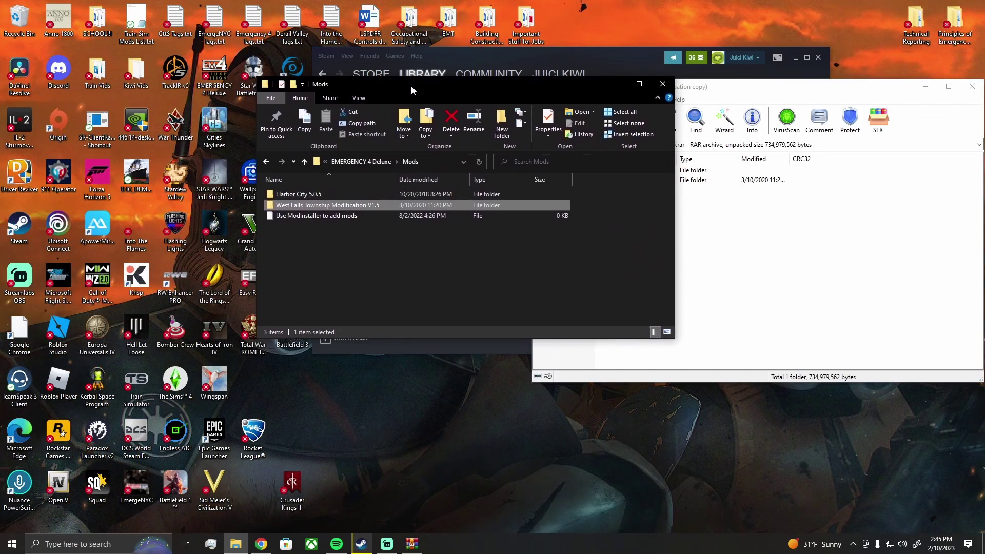
click(266, 162)
scroll(308, 288, down, 1)
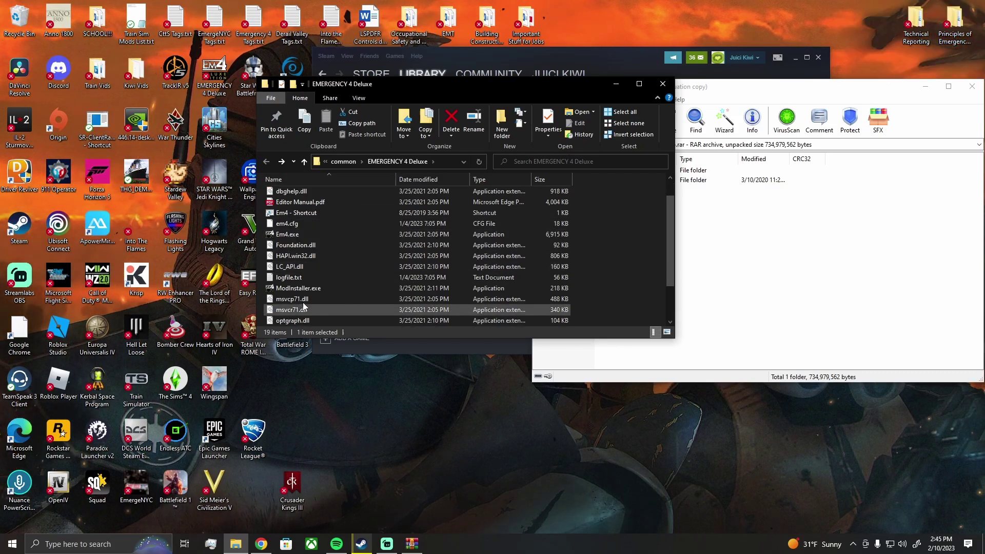
double_click(297, 291)
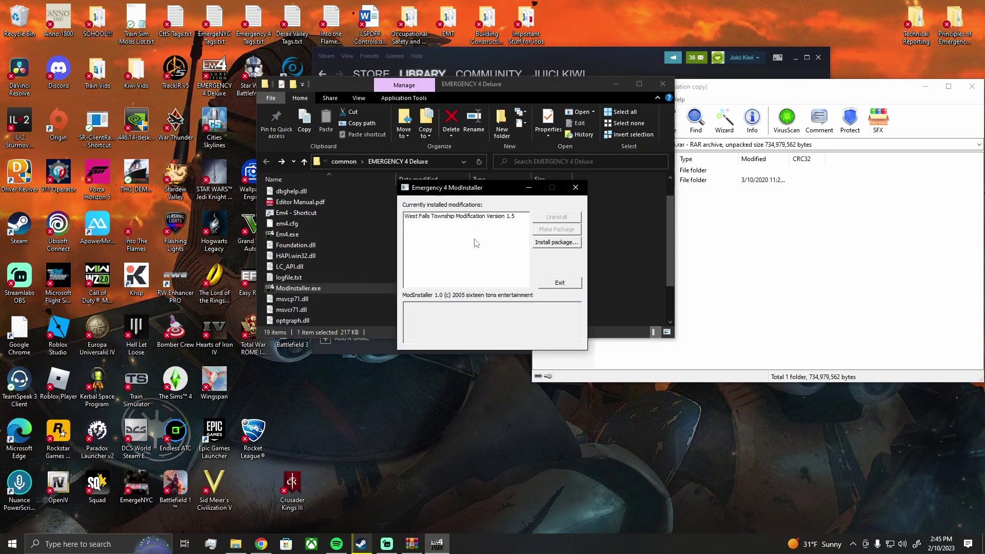
click(481, 241)
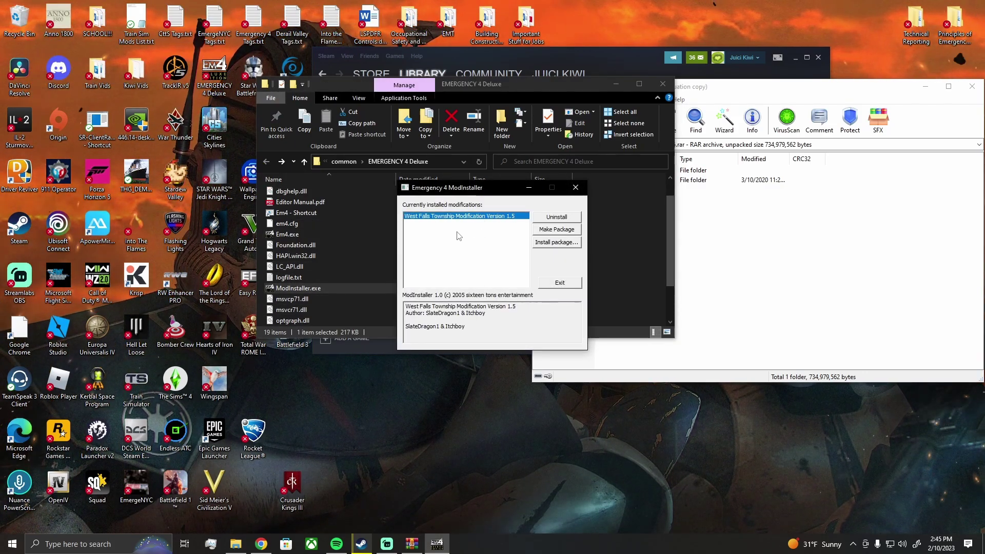
Exit the mod installer, close the game folder window and move the WinRAR window aside
click(576, 188)
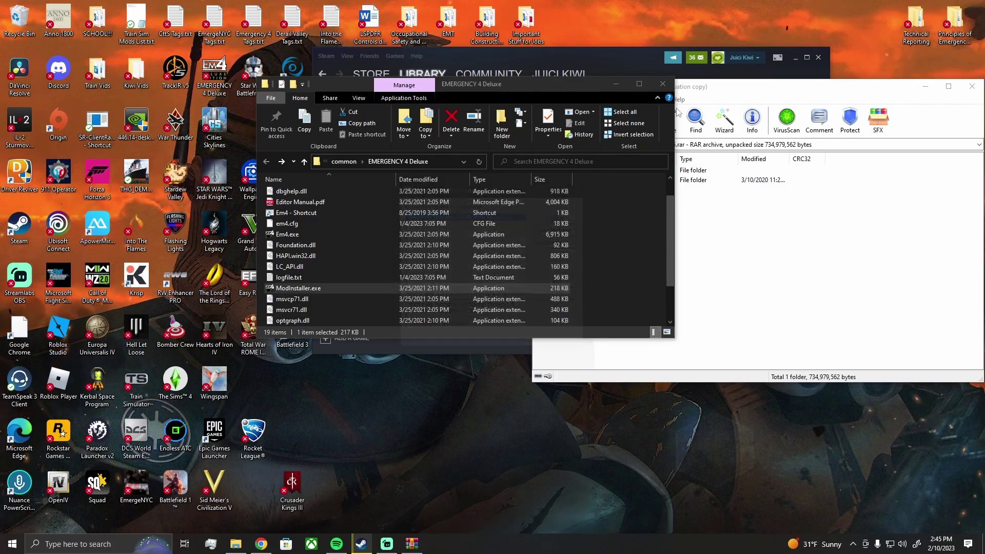
click(662, 83)
drag(723, 92, 569, 91)
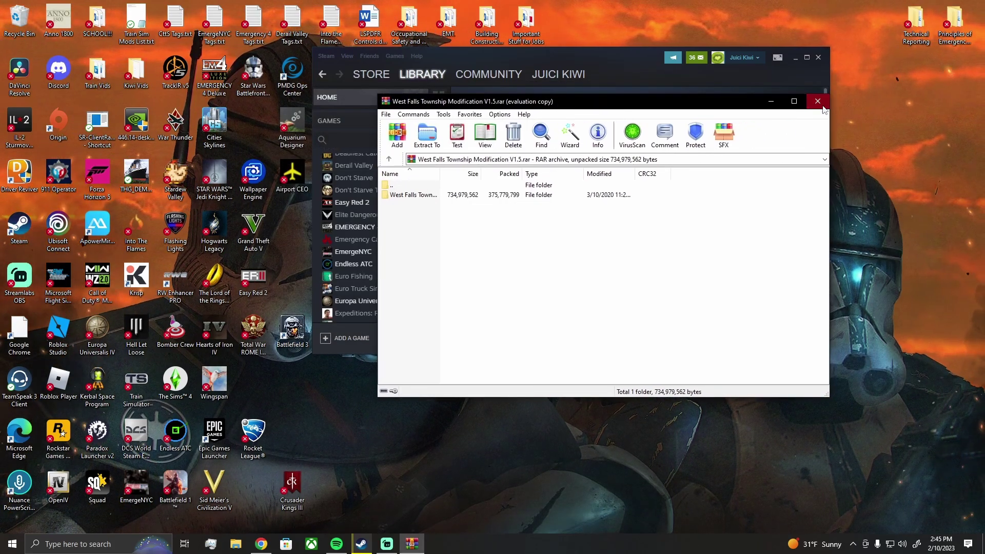
Close WinRAR and launch EMERGENCY 4 Deluxe from the Steam library with Play
click(816, 87)
double_click(389, 227)
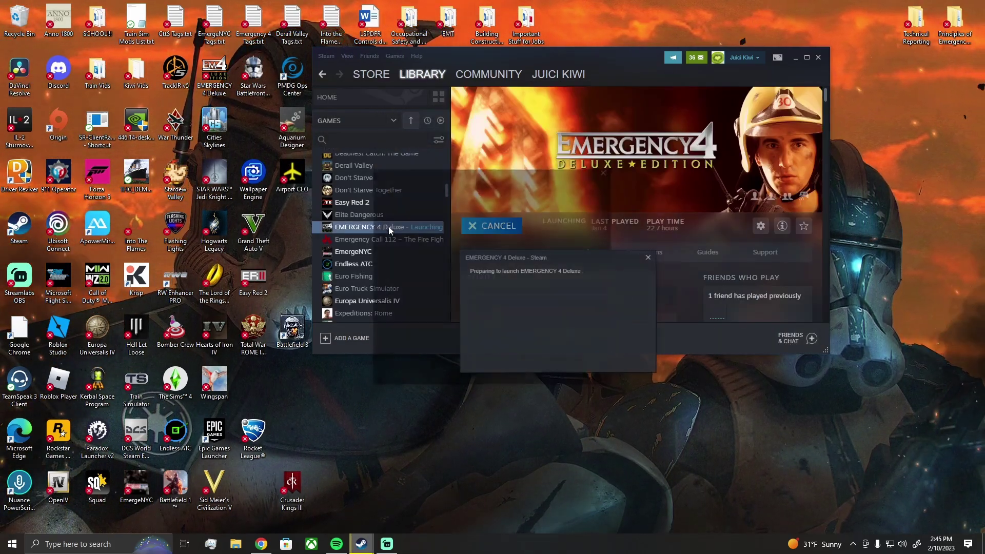
click(507, 367)
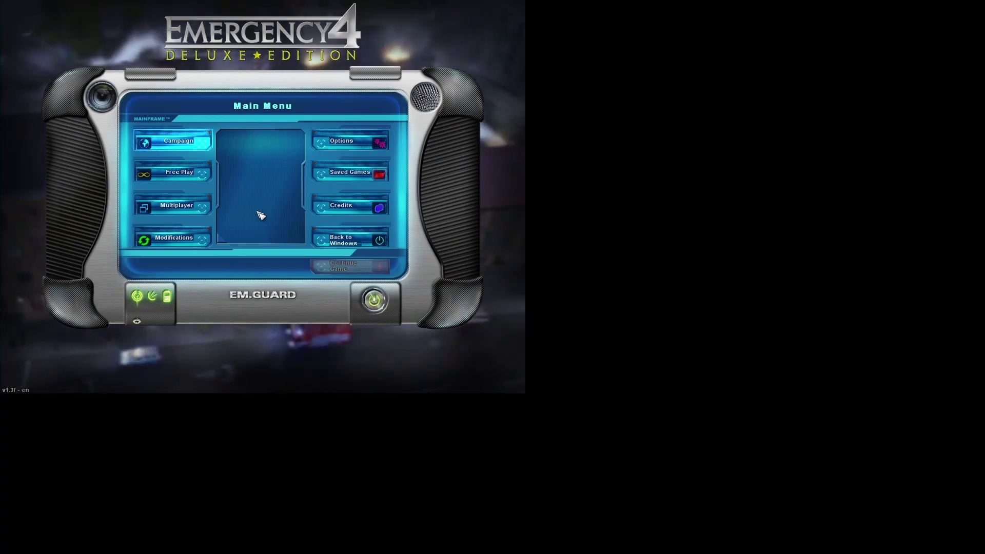
Choose West Falls Township Modification Version 1.5 from the Modifications list and confirm with OK
click(170, 240)
scroll(235, 187, down, 1)
scroll(238, 187, up, 1)
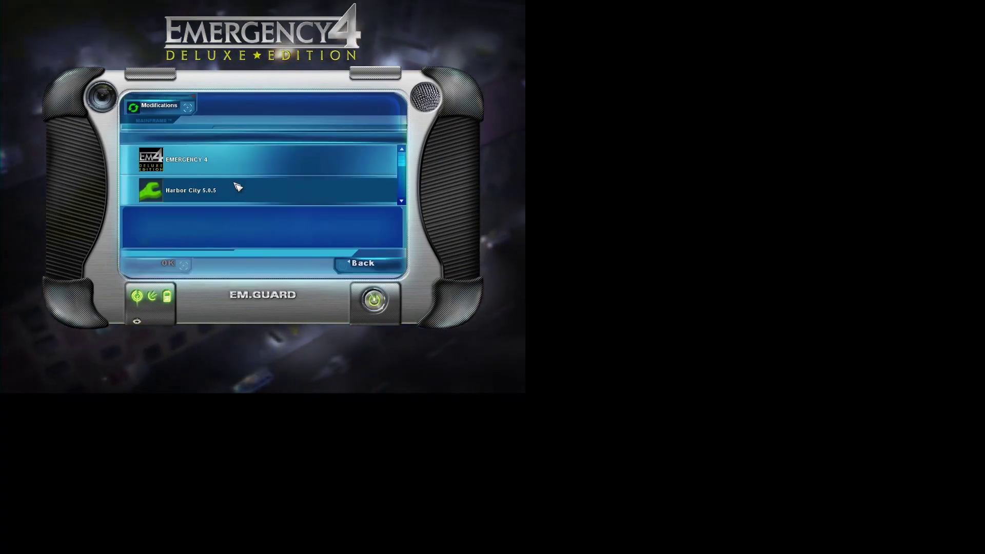
scroll(235, 187, down, 1)
scroll(215, 188, up, 1)
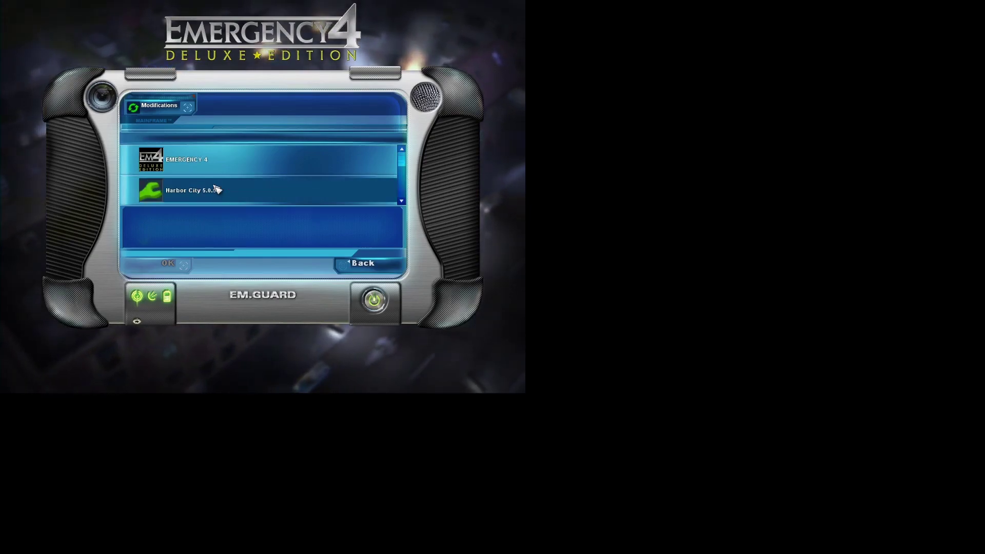
scroll(216, 189, down, 1)
scroll(224, 173, up, 1)
scroll(219, 188, down, 1)
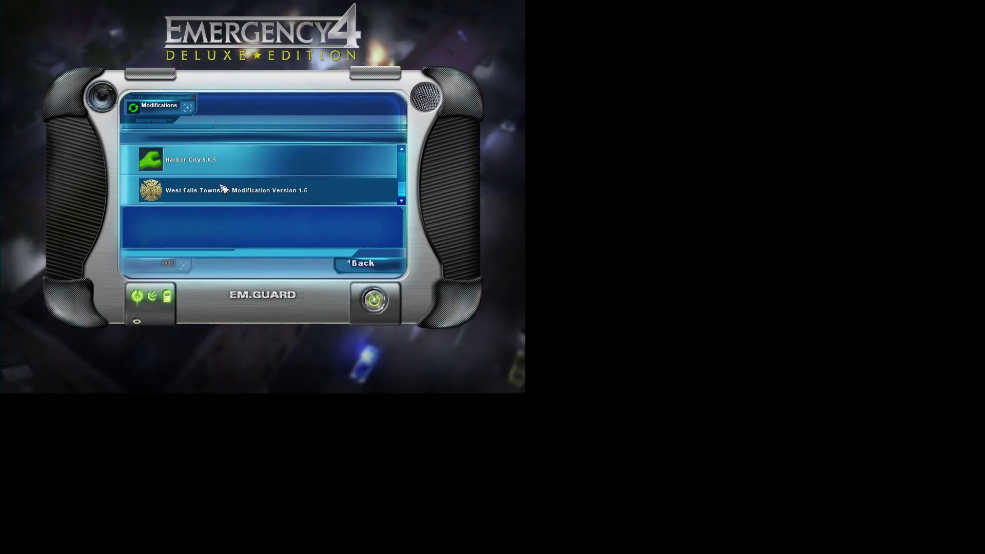
click(257, 195)
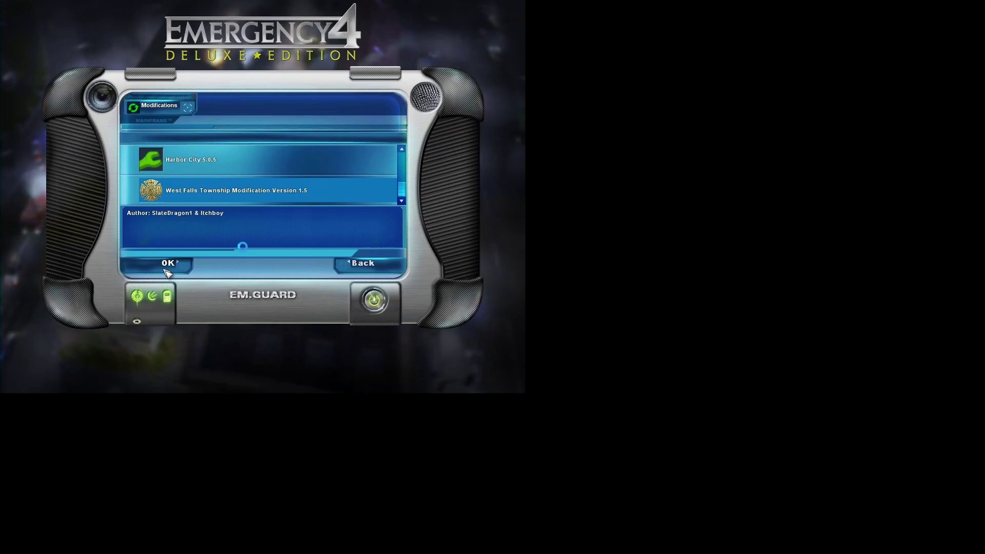
click(165, 270)
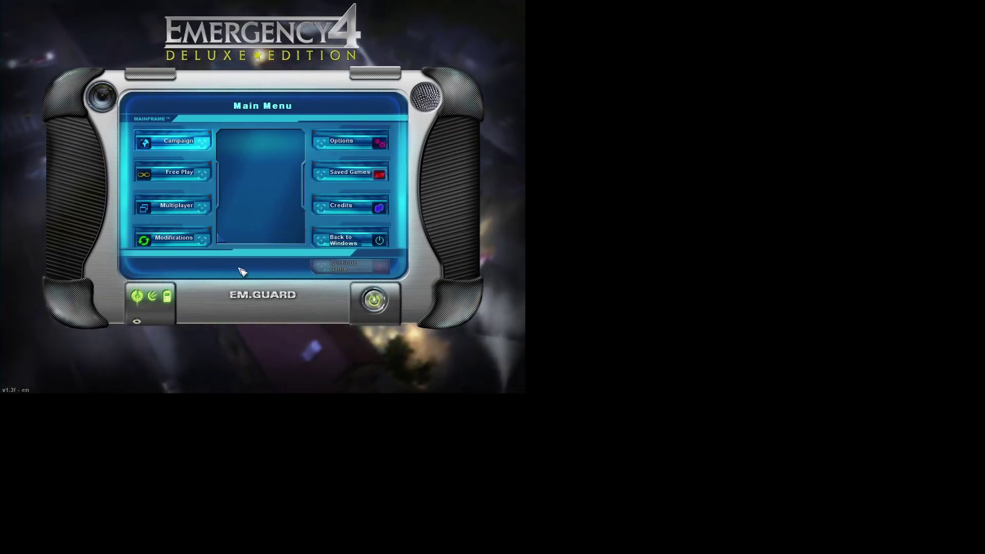
Start an Endless game on the Normal freeplay map from Free Play
click(180, 174)
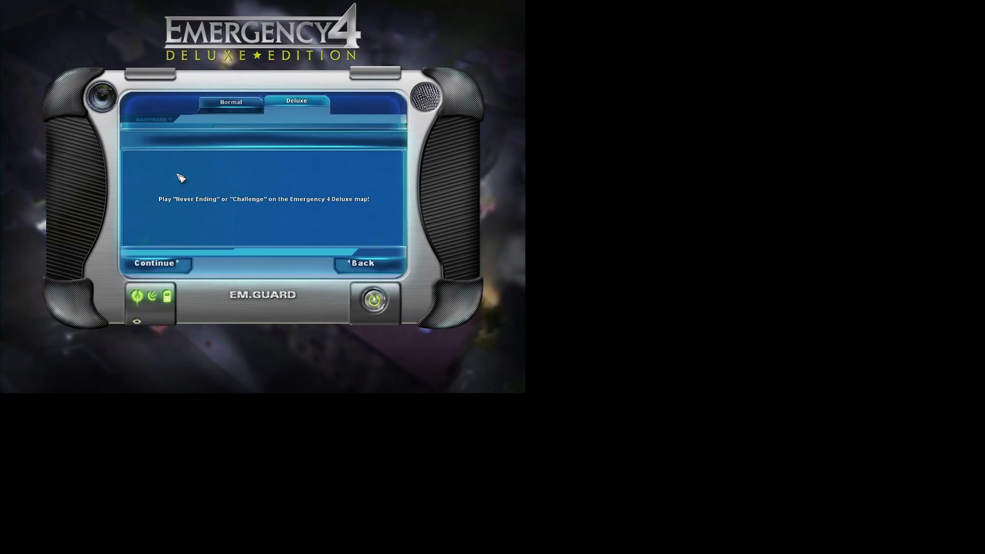
click(234, 103)
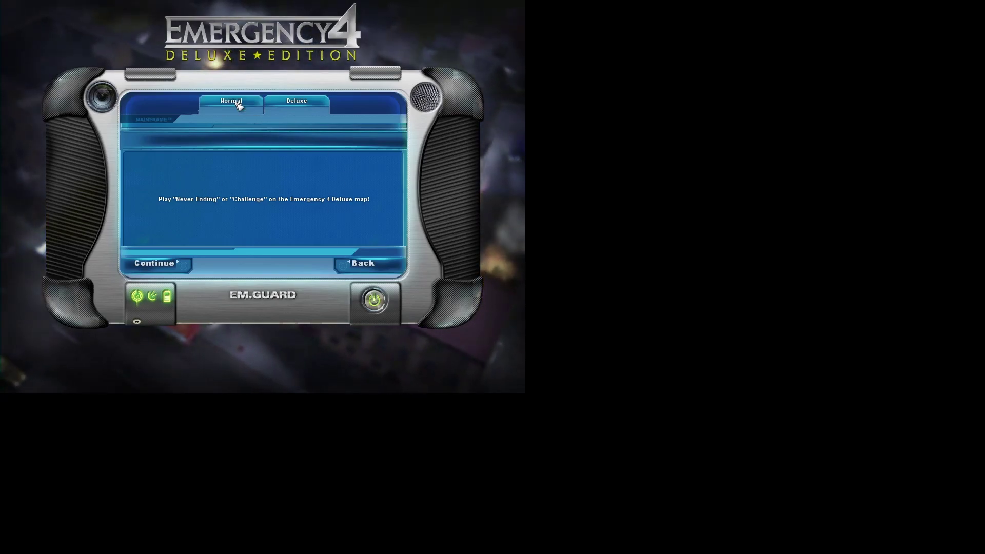
click(168, 267)
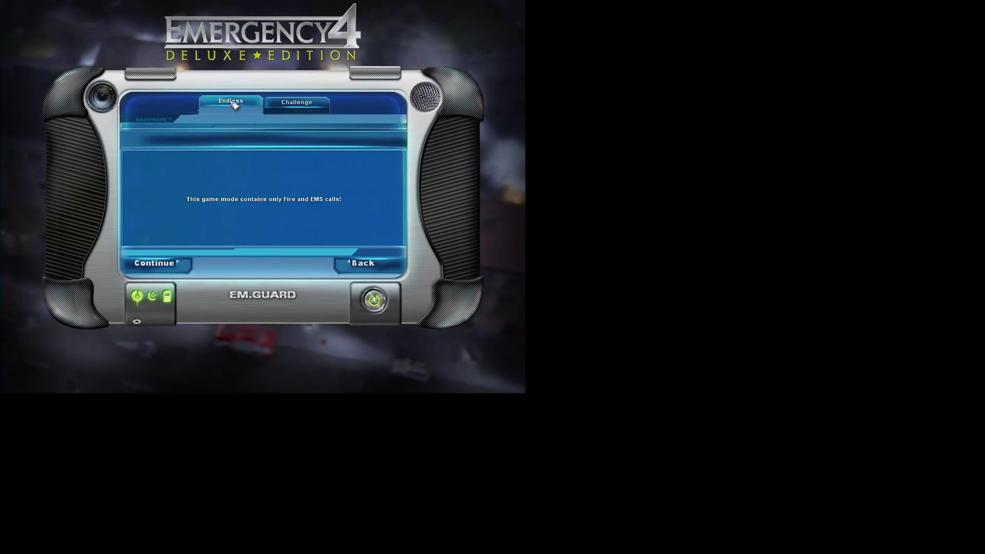
click(163, 264)
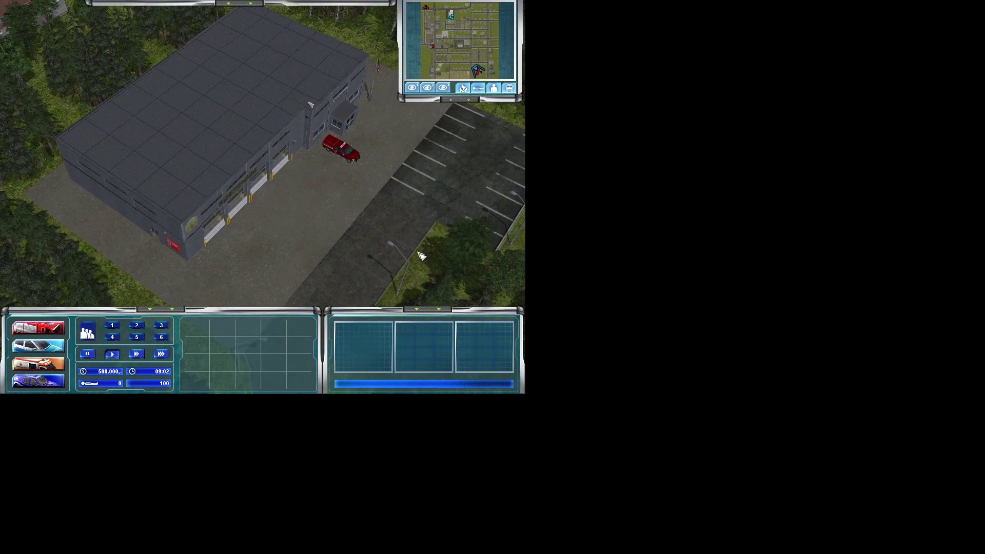
Select the fire station, hide its roof to reveal the trucks, and pause with Esc
drag(135, 291, 225, 221)
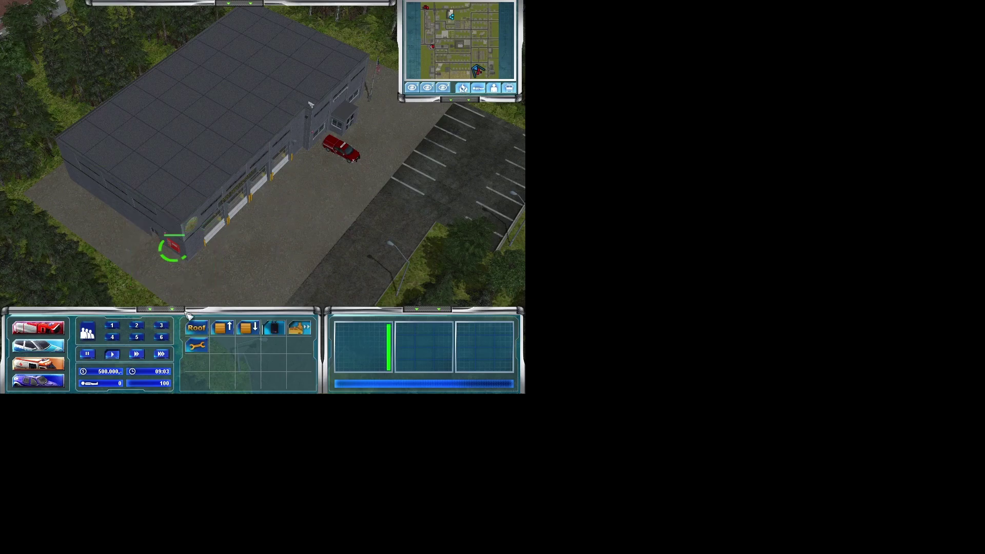
click(198, 333)
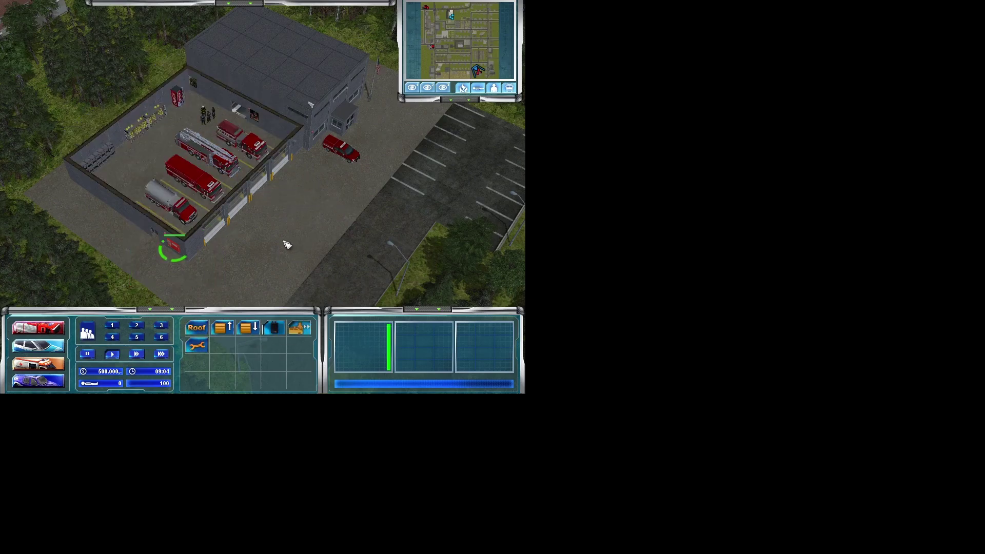
key(Escape)
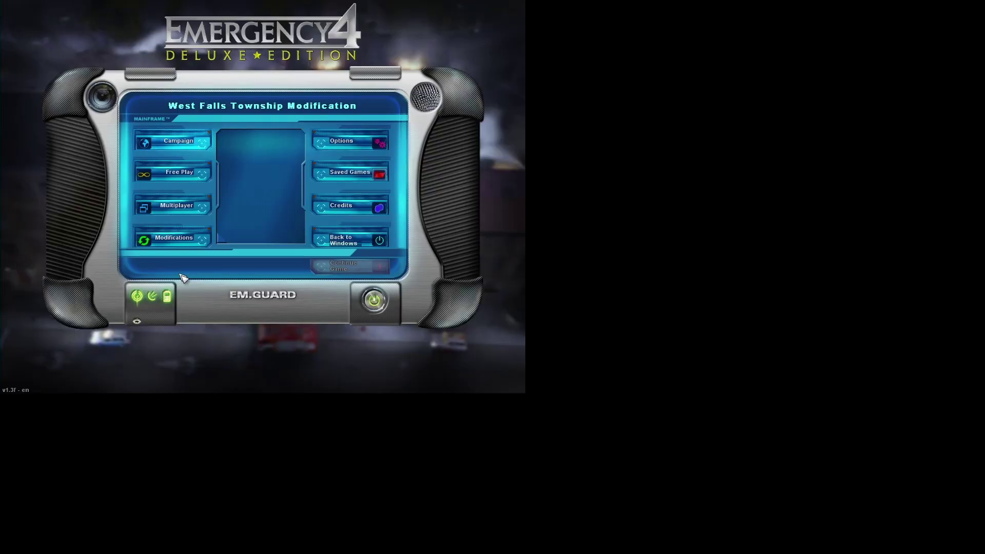
Choose Back to Windows on the main menu to quit the game
click(349, 247)
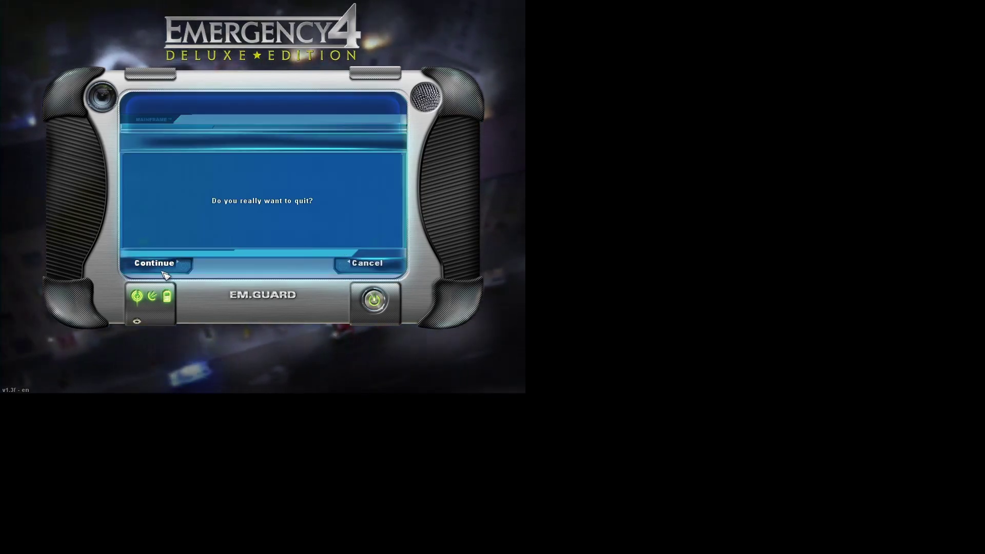